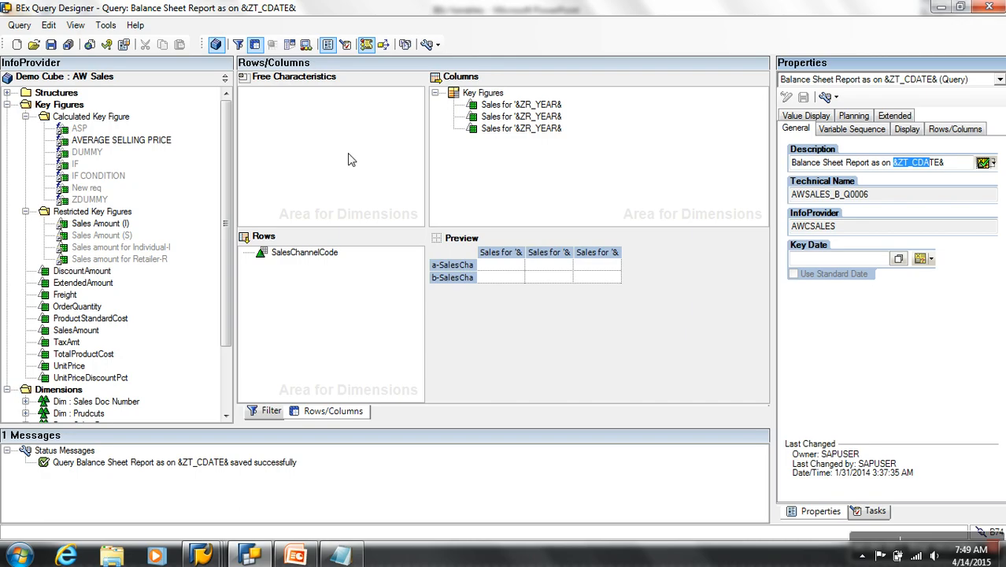
Step: Create a new calculated key figure under the Calculated Key Figure folder and open it for editing
right_click(88, 120)
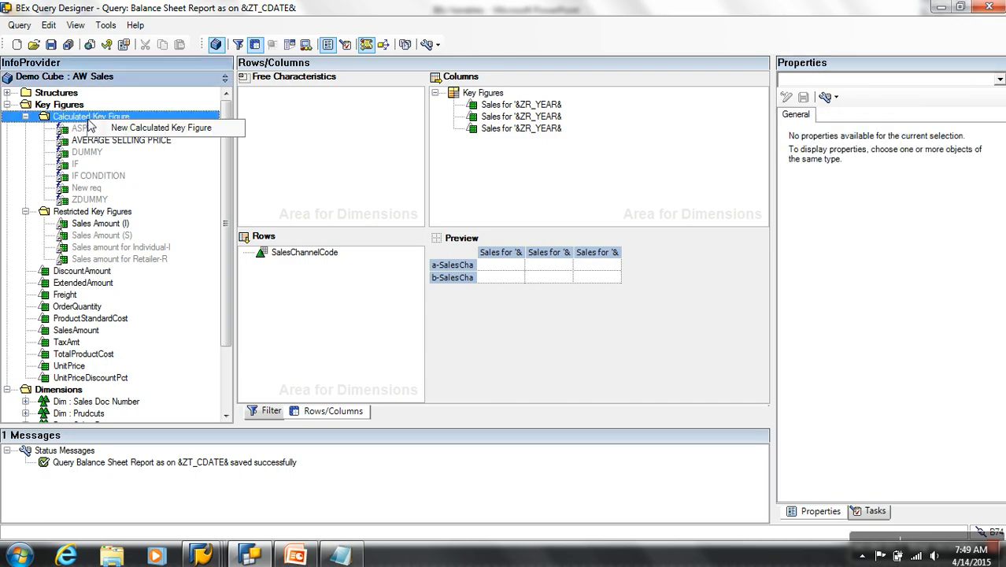
left_click(138, 131)
left_click(130, 132)
right_click(130, 131)
left_click(153, 135)
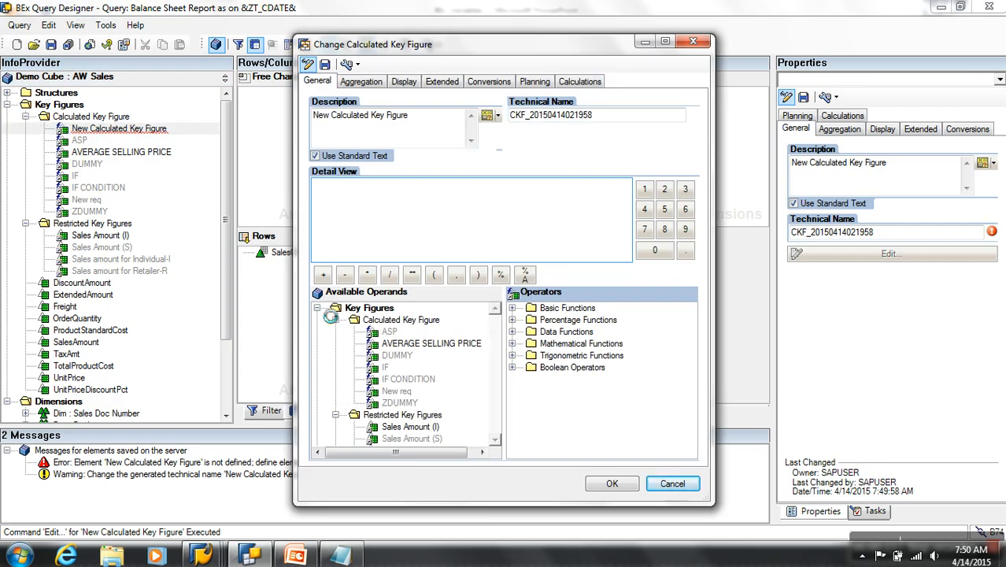
Step: Create a new formula variable among the calculated key figure's available operands and view its general settings
left_click(317, 308)
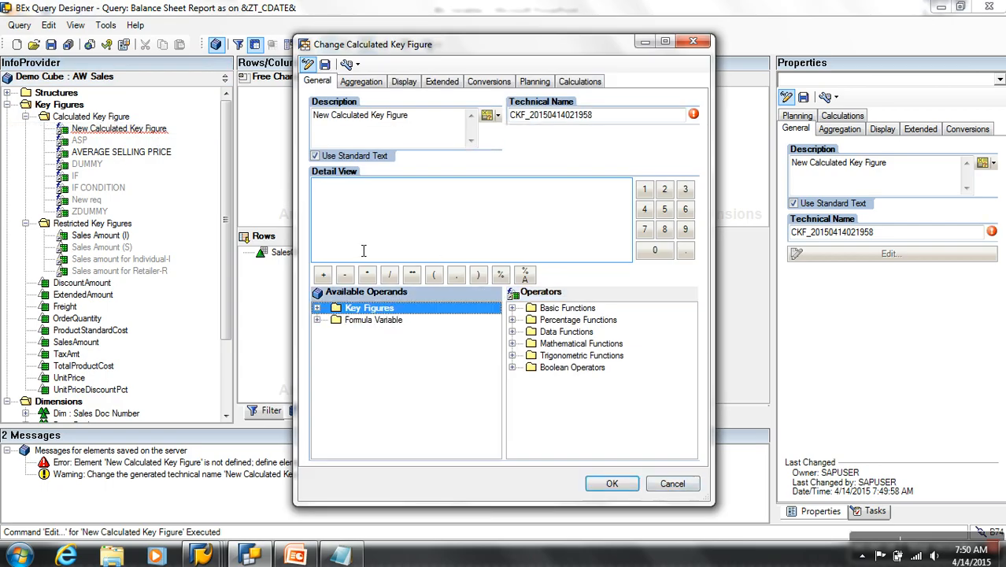
right_click(384, 319)
left_click(438, 344)
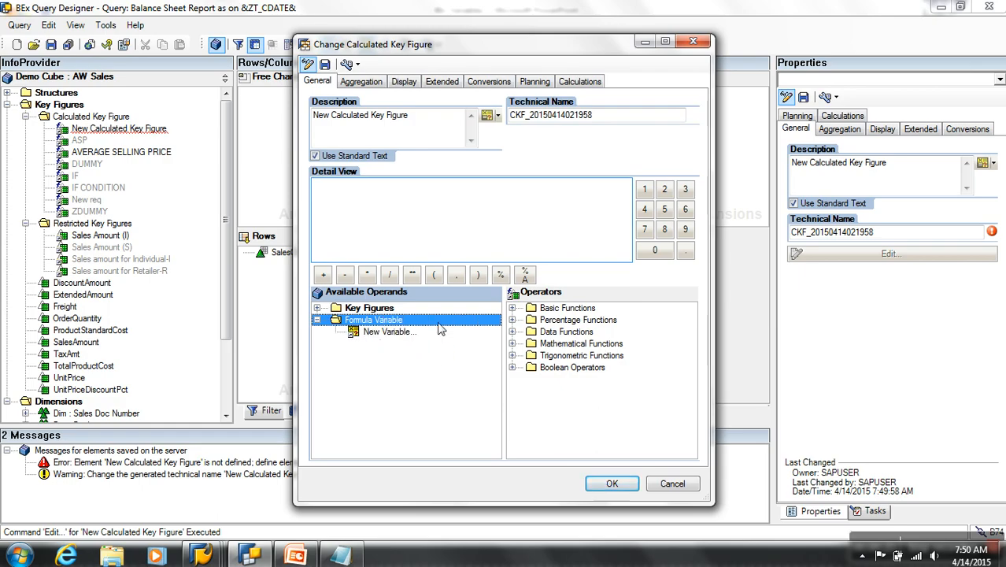
right_click(403, 332)
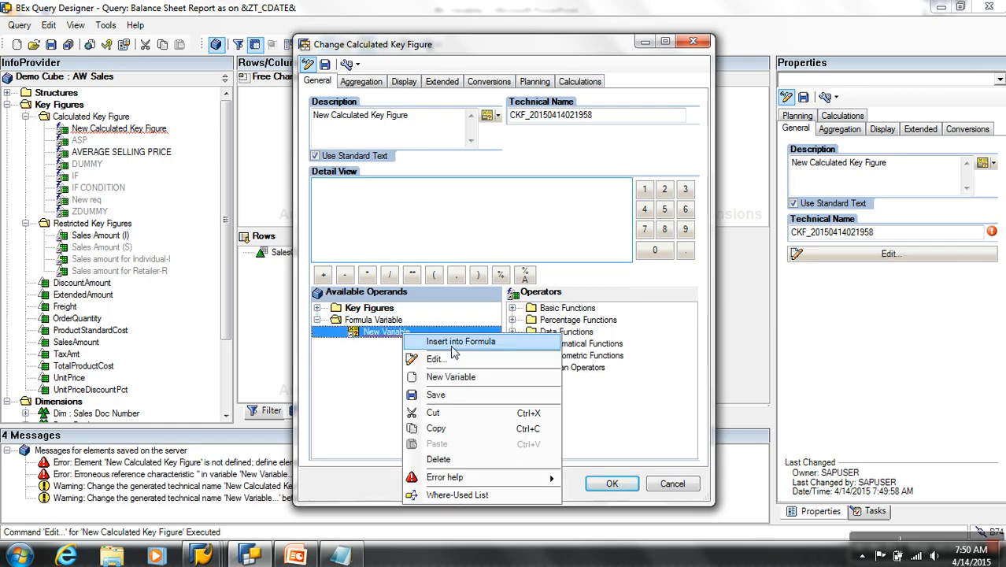
left_click(440, 360)
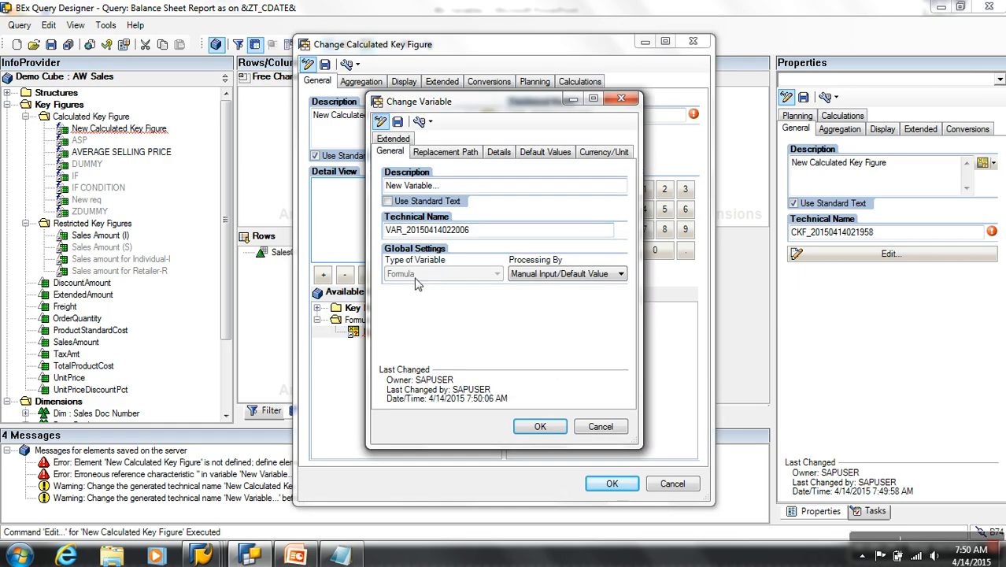
left_click(589, 430)
left_click(421, 206)
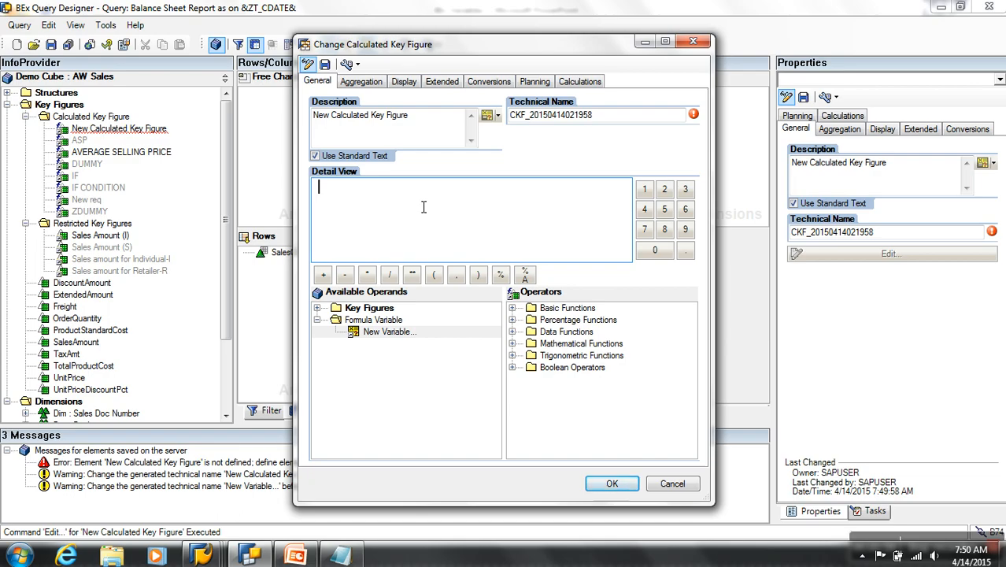
Step: Discard the edit of the new calculated key figure and delete it from the InfoProvider tree
left_click(672, 483)
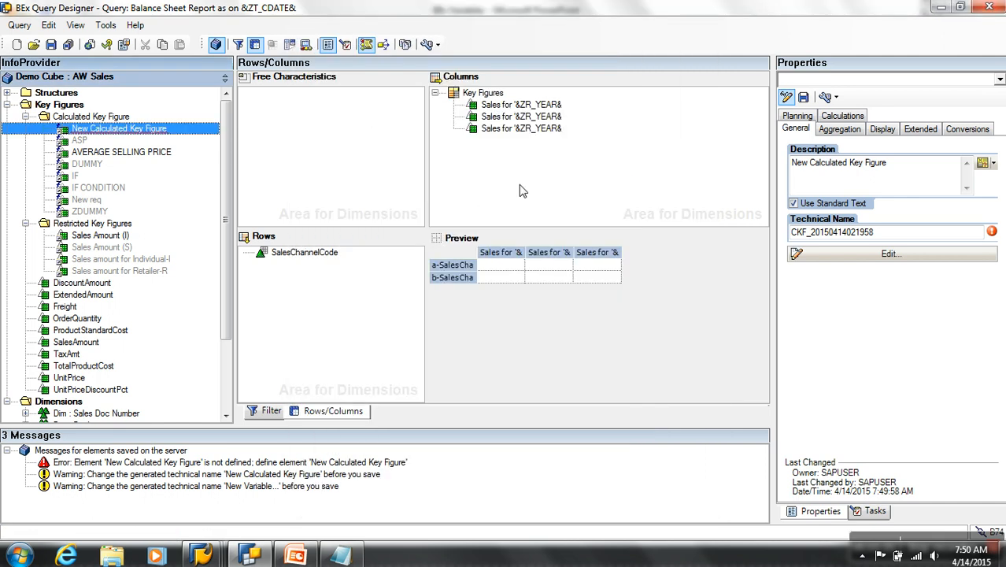
right_click(132, 140)
right_click(118, 131)
left_click(153, 236)
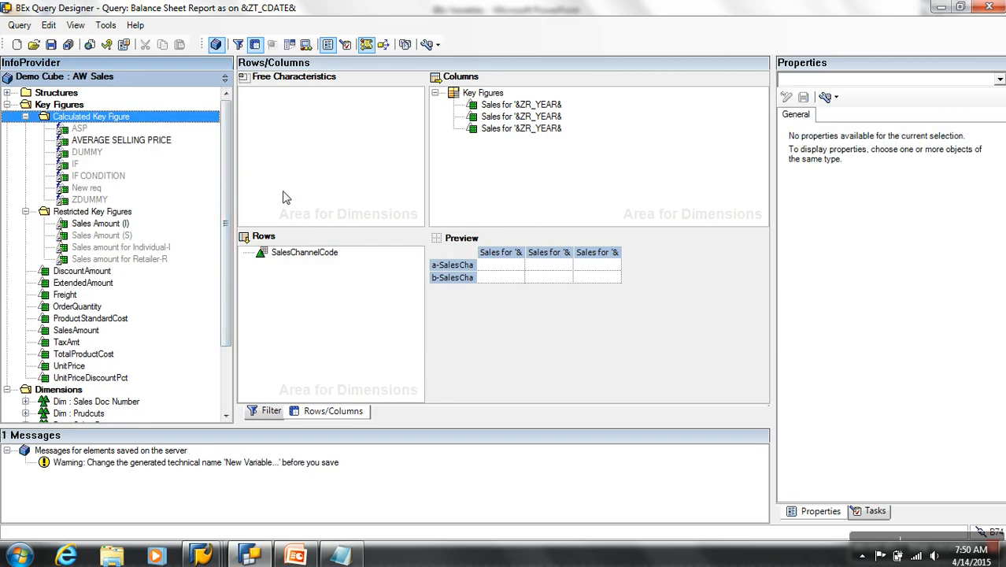
Step: Add a new formula to the Key Figures structure in the columns and open it for editing
left_click(501, 96)
right_click(501, 96)
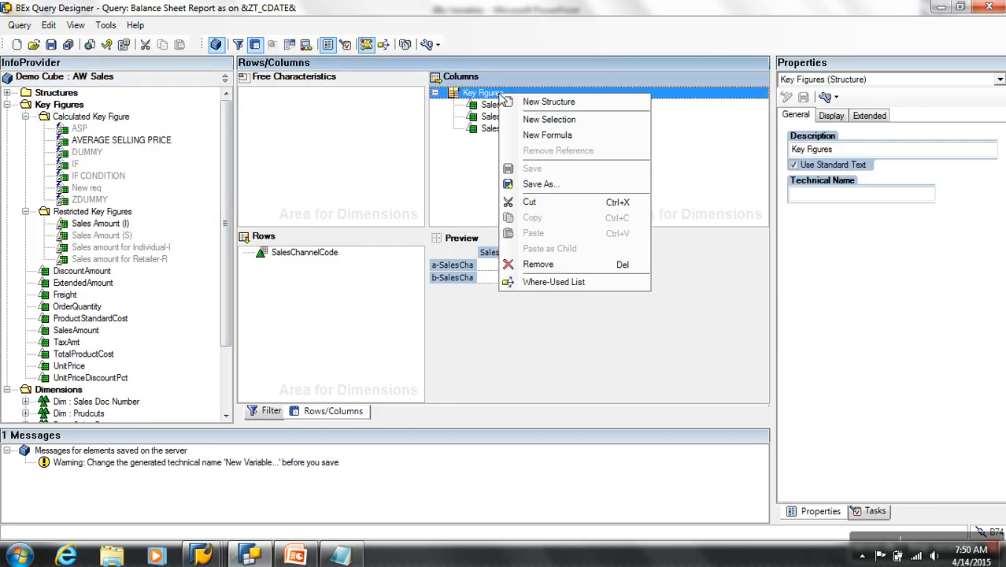
left_click(541, 135)
right_click(498, 107)
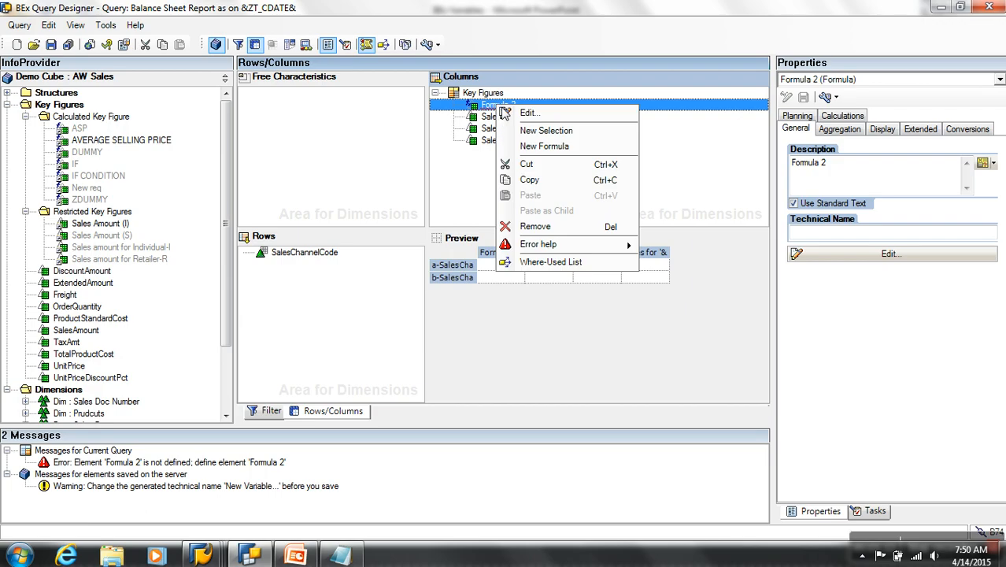
left_click(521, 114)
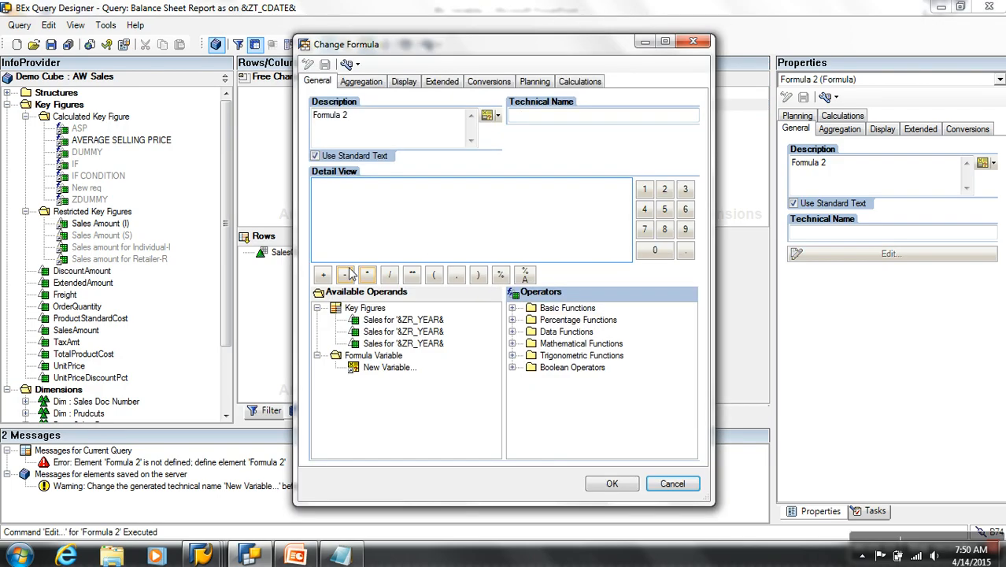
Step: Create another formula variable from within the formula editor and view its variable type and processing settings
right_click(392, 356)
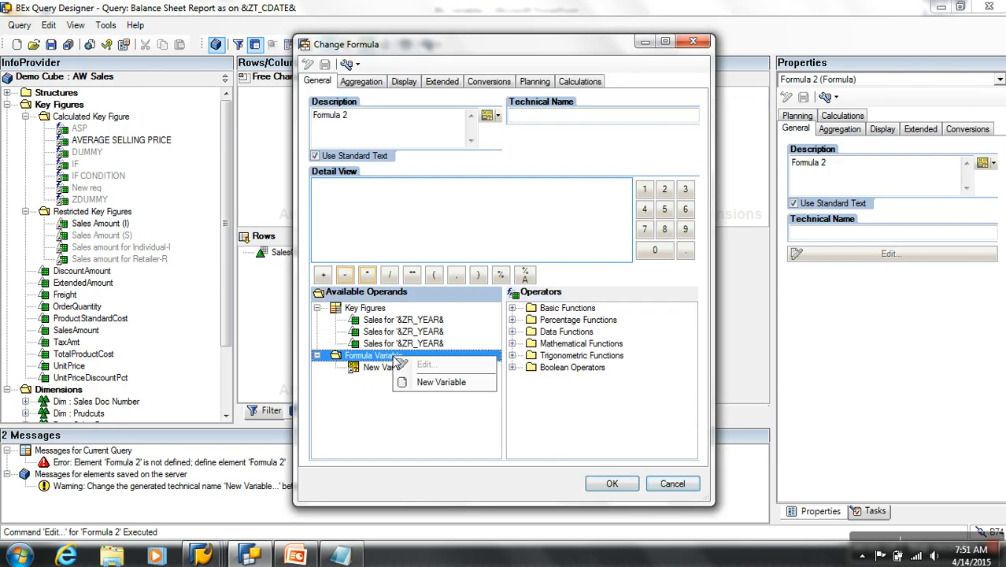
left_click(417, 383)
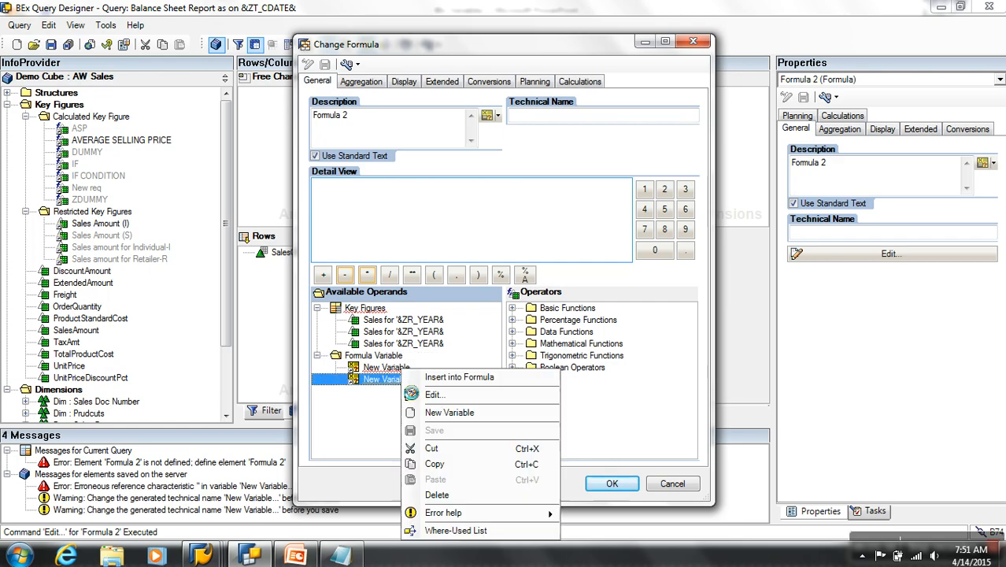
right_click(400, 385)
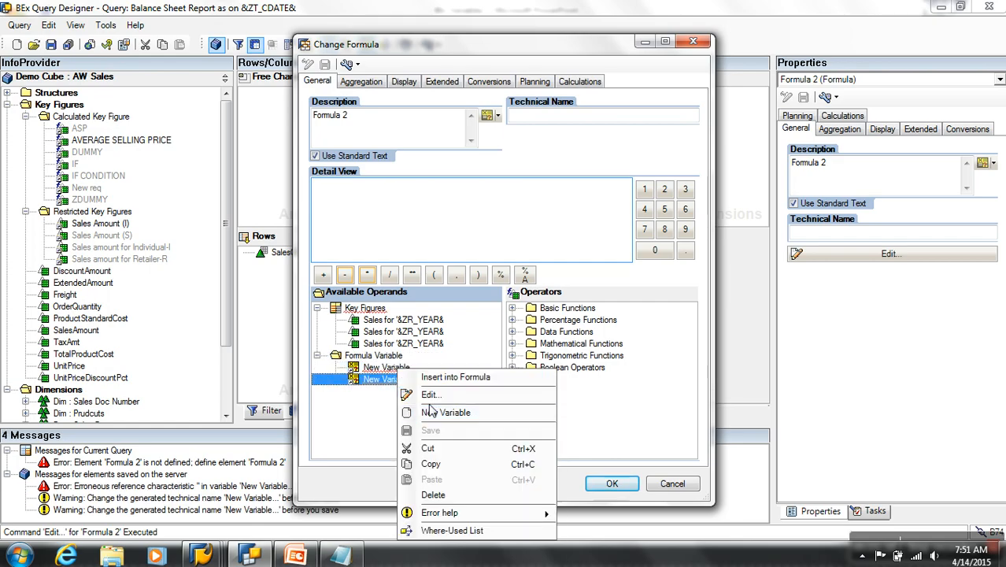
left_click(425, 394)
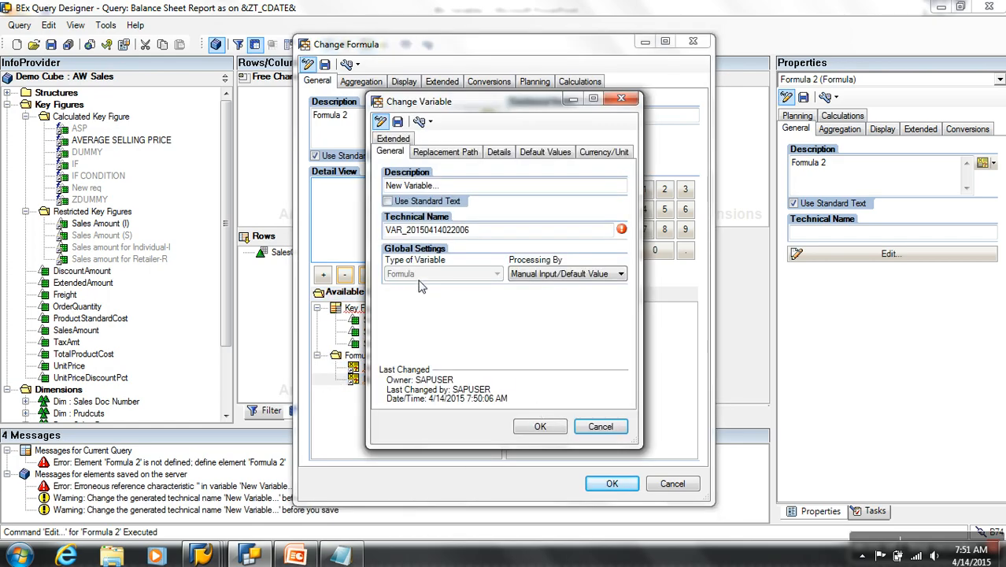
left_click(613, 429)
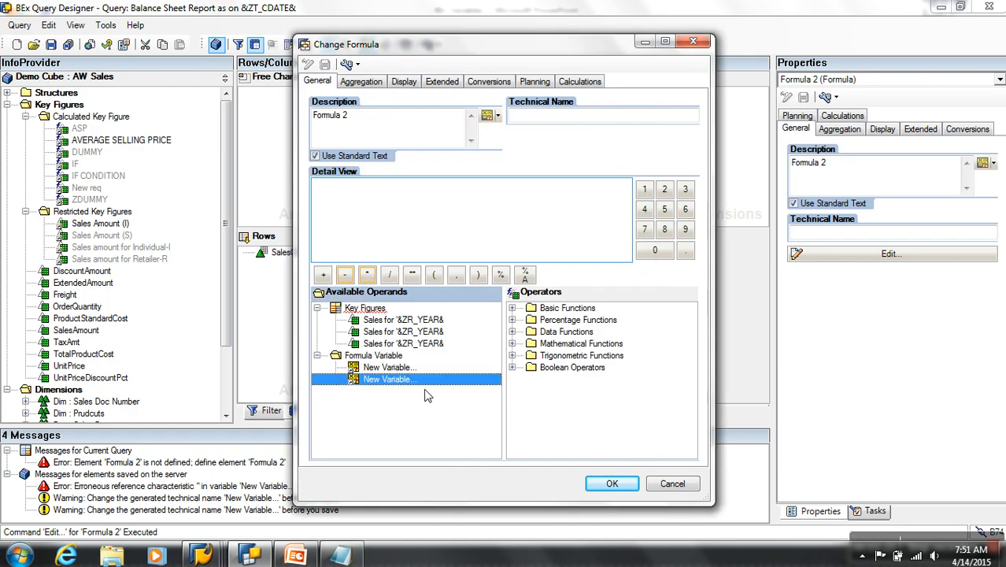
Step: Try inserting the second new variable into Formula 2, and remove that formula from the columns
double_click(408, 381)
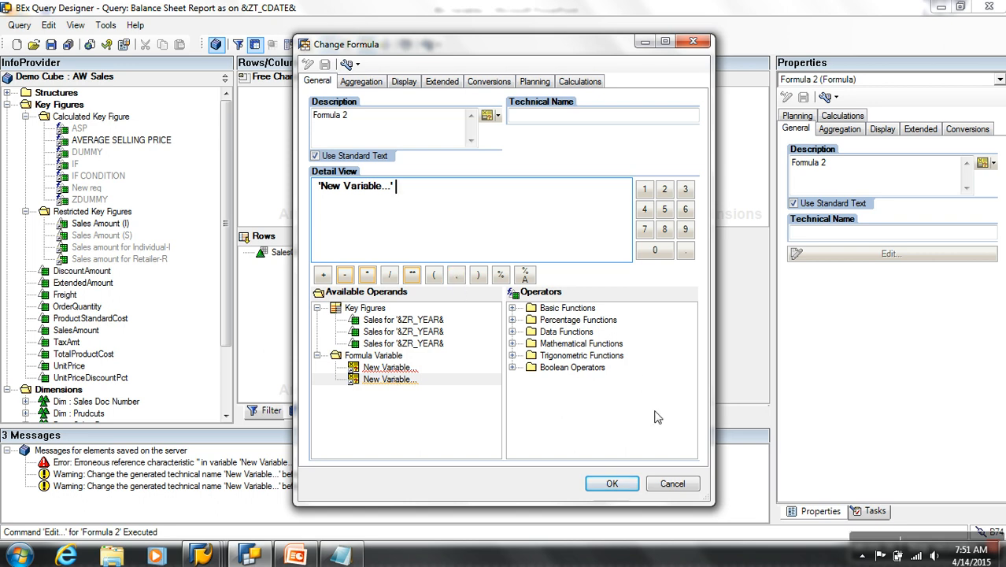
left_click(675, 485)
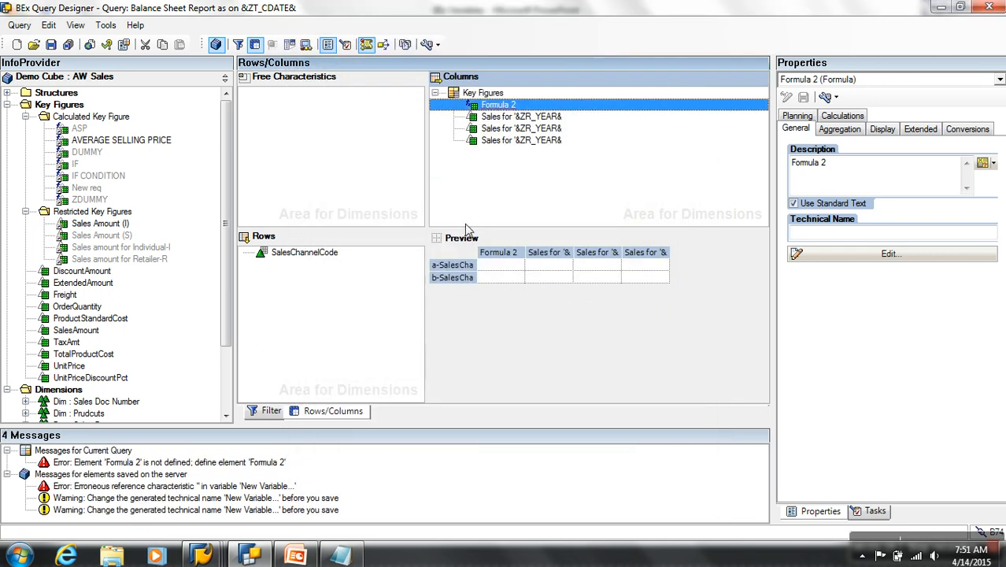
right_click(514, 105)
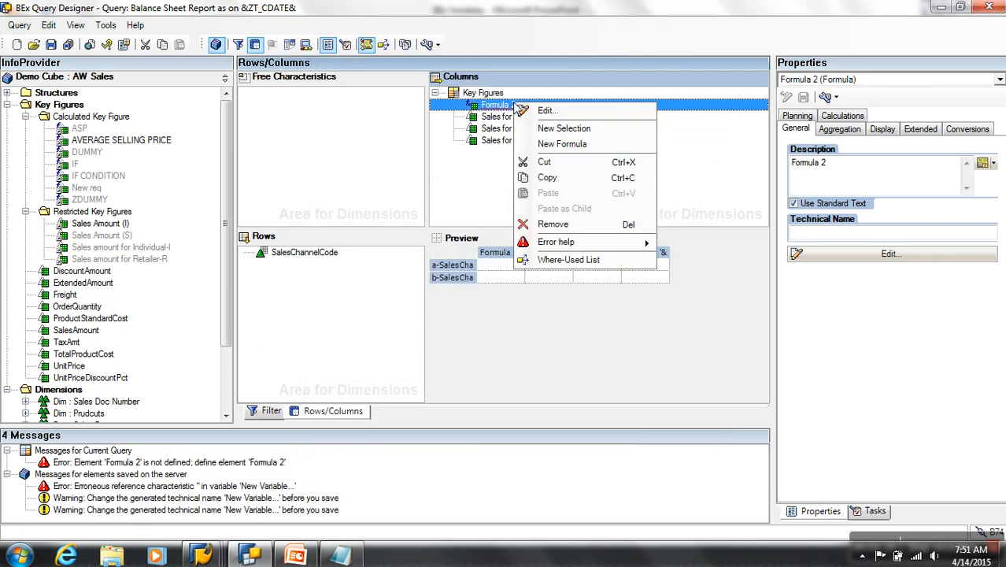
left_click(551, 219)
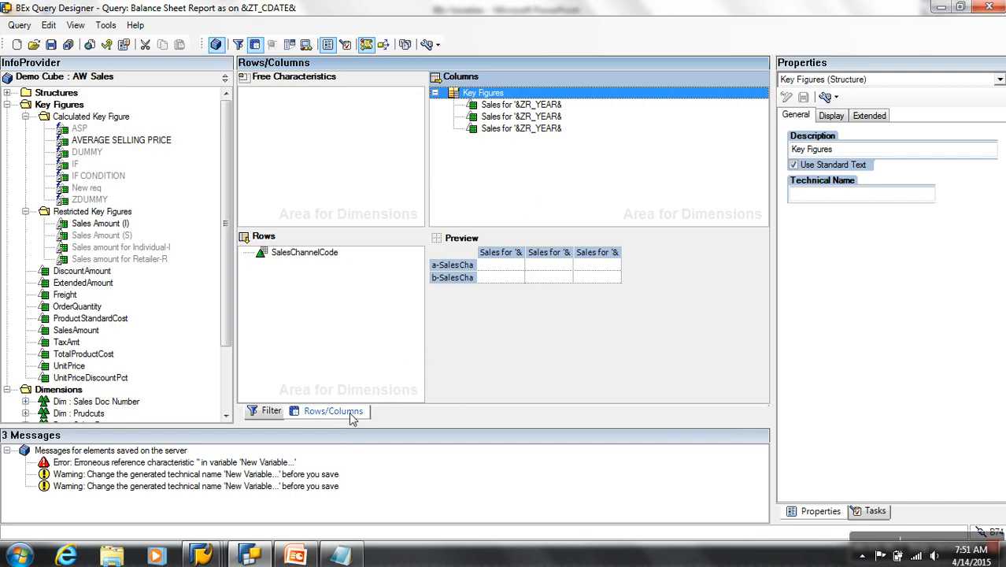
Step: Create a new condition in the query's Conditions area and open it for editing
left_click(290, 45)
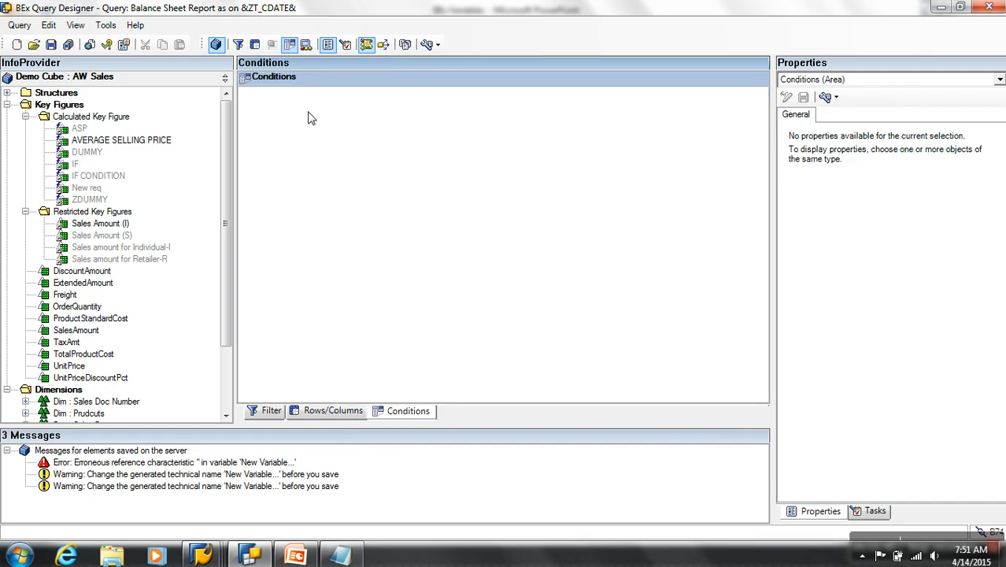
right_click(406, 121)
left_click(444, 129)
left_click(278, 103)
right_click(288, 93)
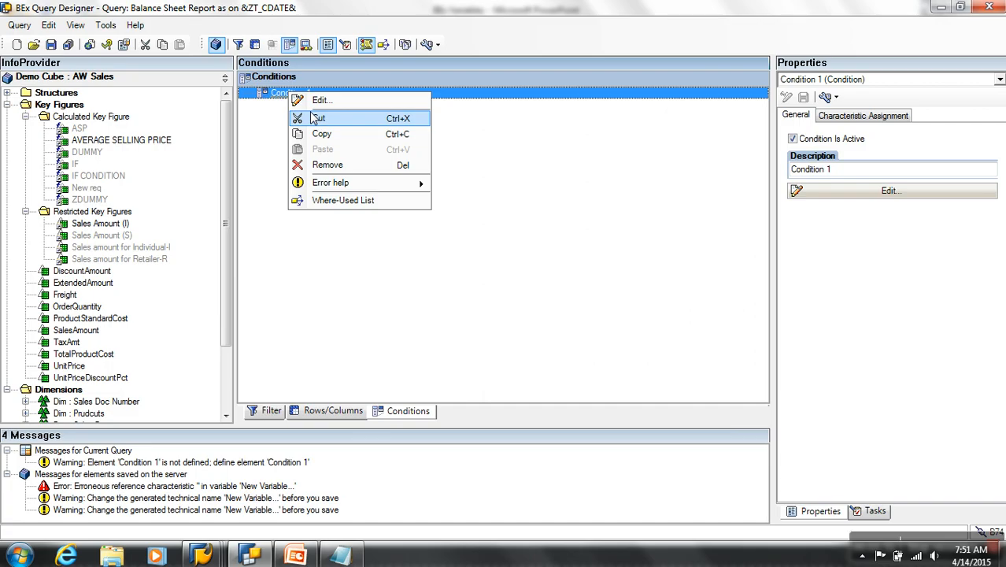
left_click(320, 101)
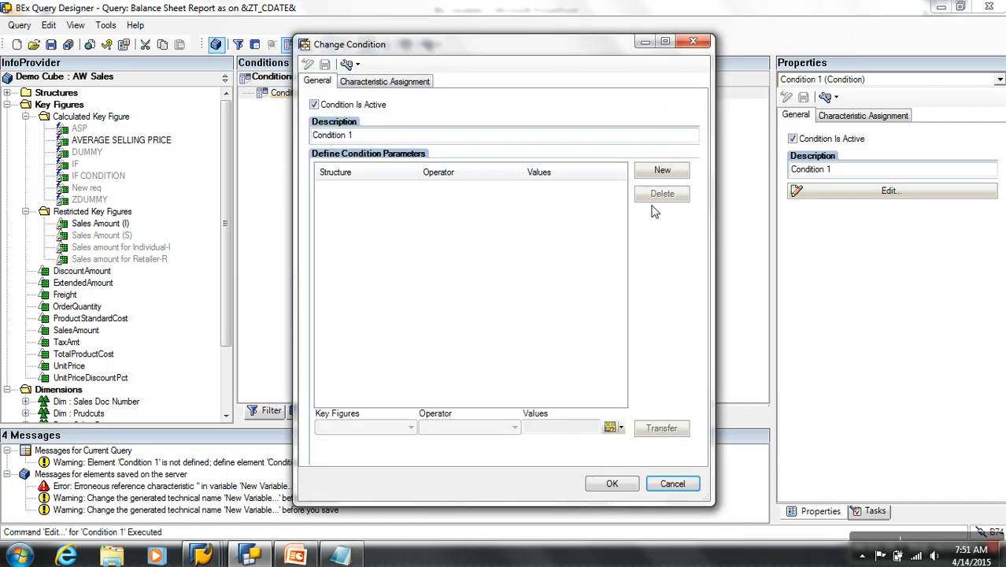
Step: Start a condition parameter on the Sales for '&ZR_YEAR& key figure with the Top N operator
left_click(662, 170)
left_click_drag(532, 46, 532, 0)
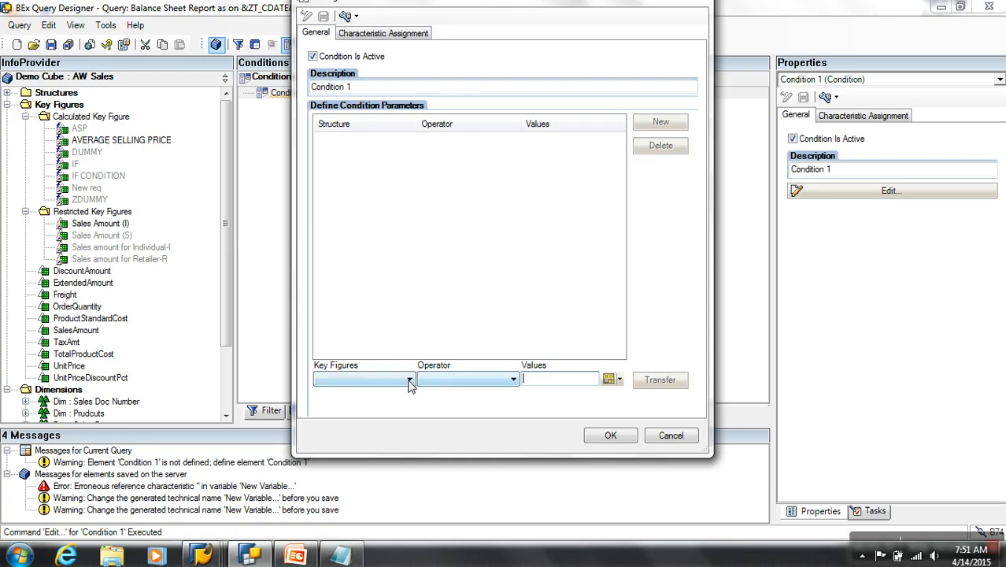
left_click(410, 379)
left_click(389, 404)
left_click(455, 380)
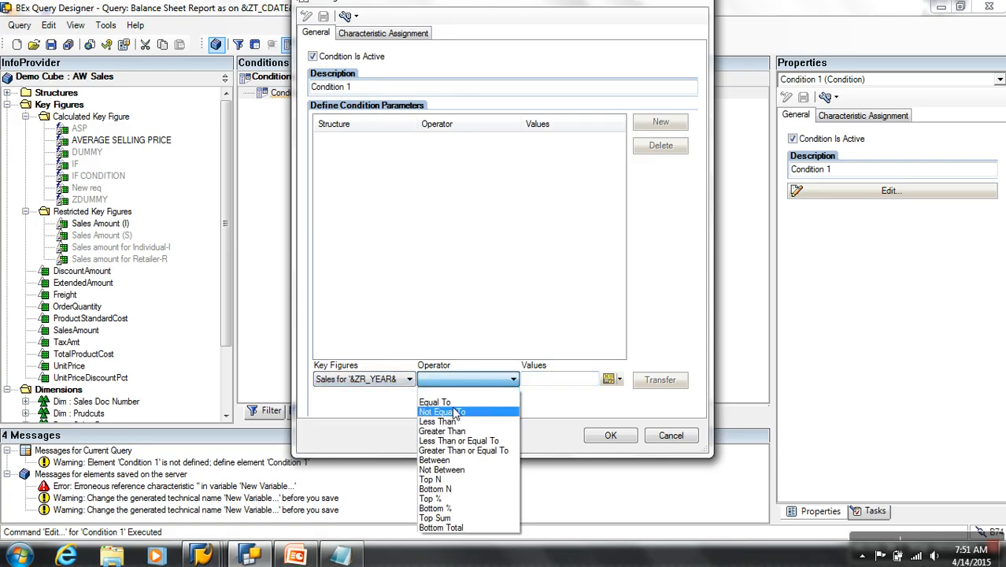
left_click(449, 482)
Step: View the formula variables available for the condition's value and discard the condition edit
left_click(561, 380)
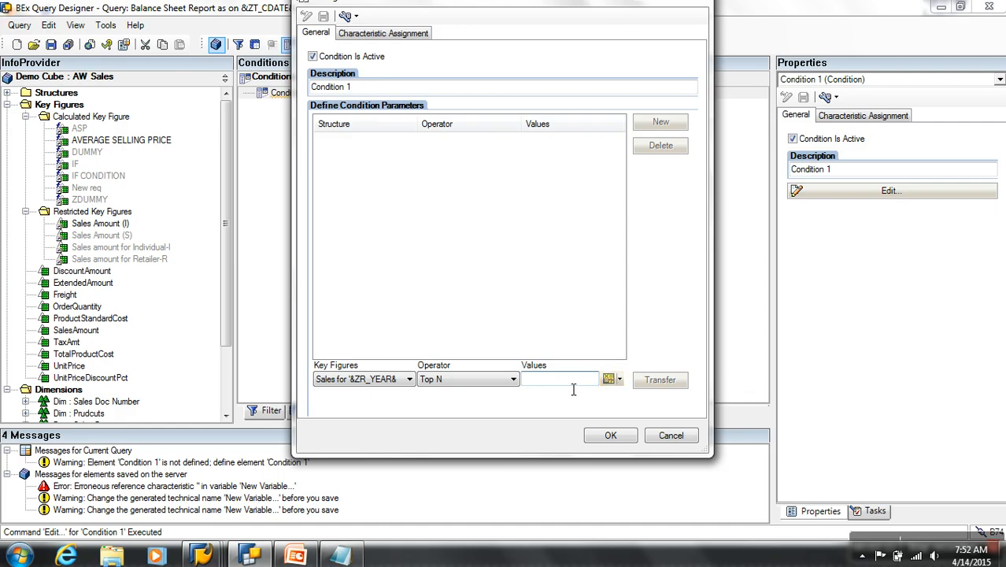
left_click(610, 380)
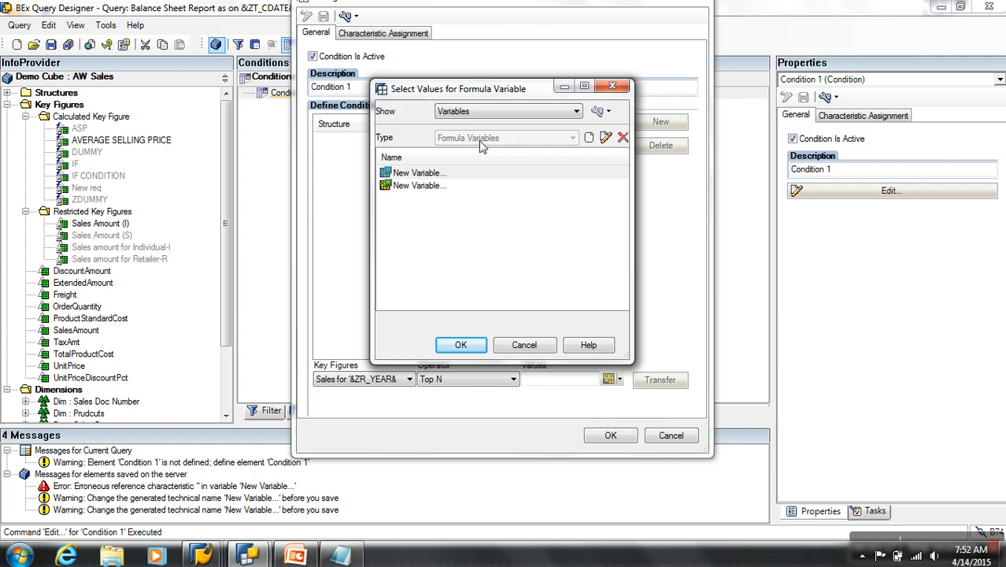
left_click(521, 345)
left_click(668, 438)
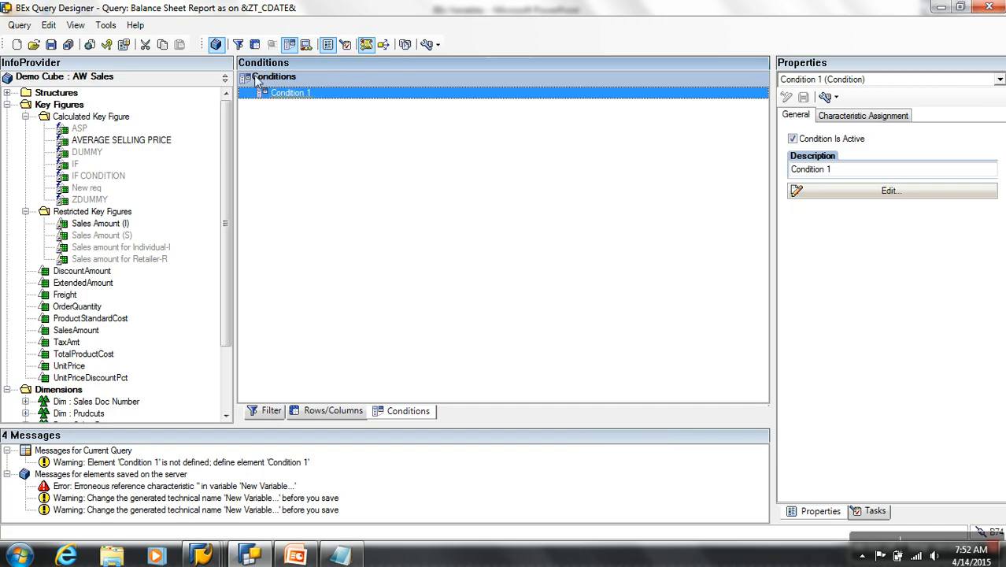
Step: Create a new exception in the query's Exceptions area and open it for editing
left_click(306, 48)
right_click(445, 140)
left_click(471, 147)
right_click(296, 94)
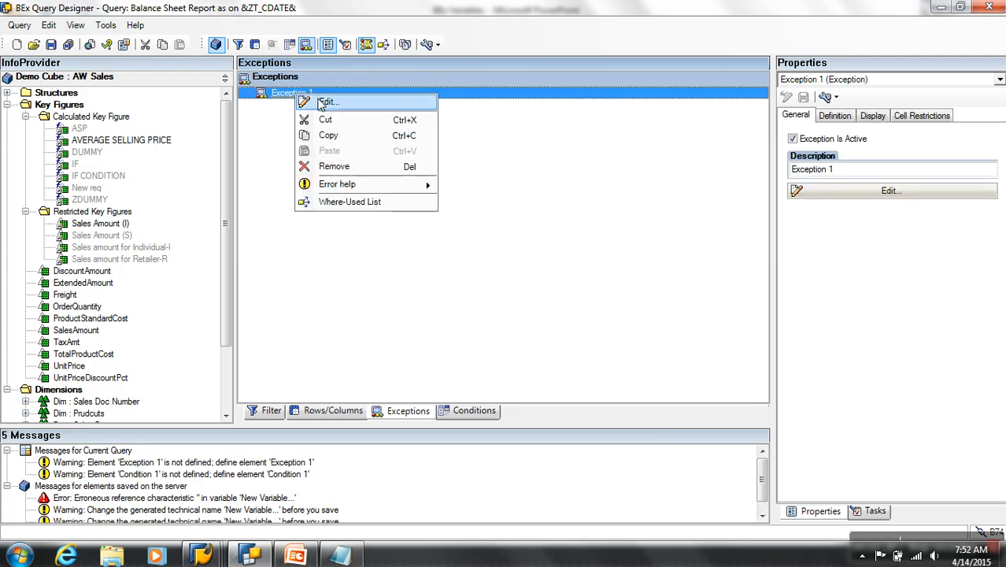
left_click(323, 103)
Step: Start an exception value with alert level Good 1 and the Between operator
left_click(661, 171)
left_click(412, 371)
left_click(417, 383)
left_click(430, 371)
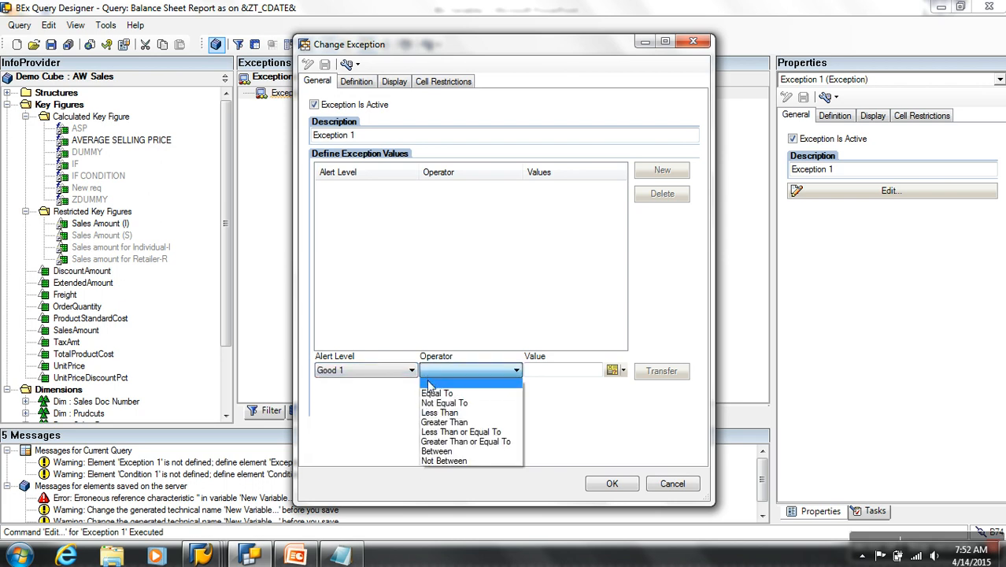
left_click(438, 451)
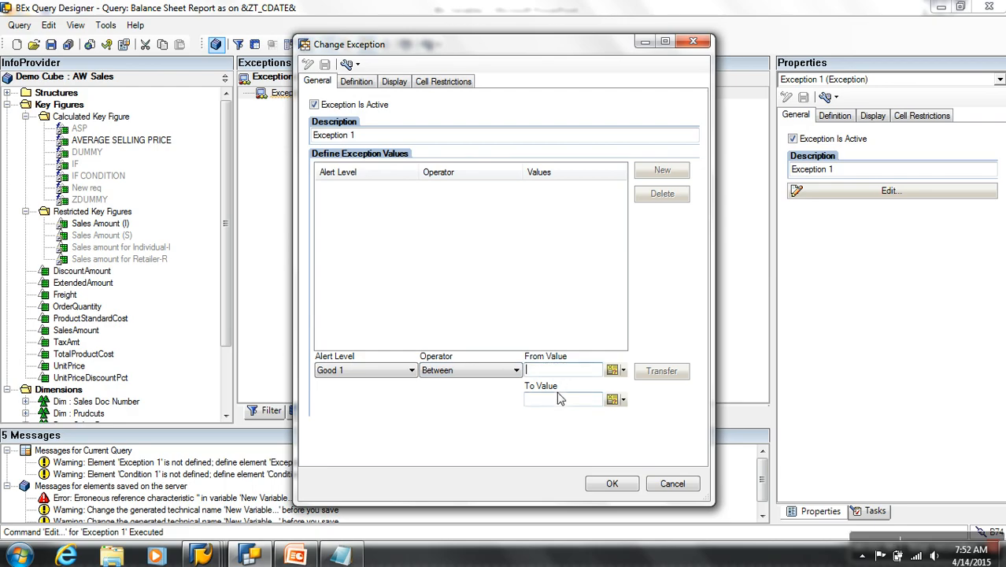
Step: View the formula variables available for the exception's From Value and discard the exception edit
left_click(612, 370)
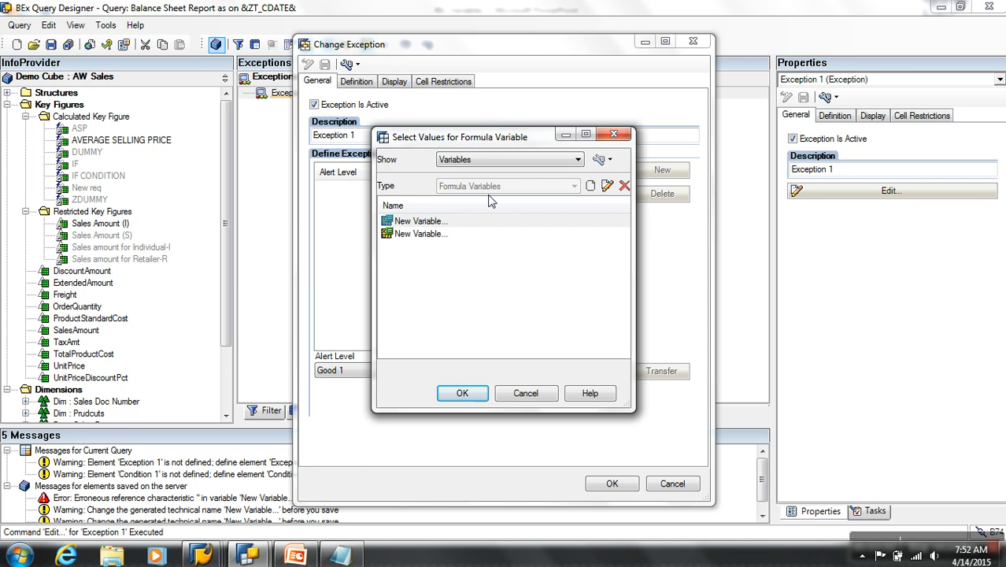
left_click(525, 393)
left_click(651, 484)
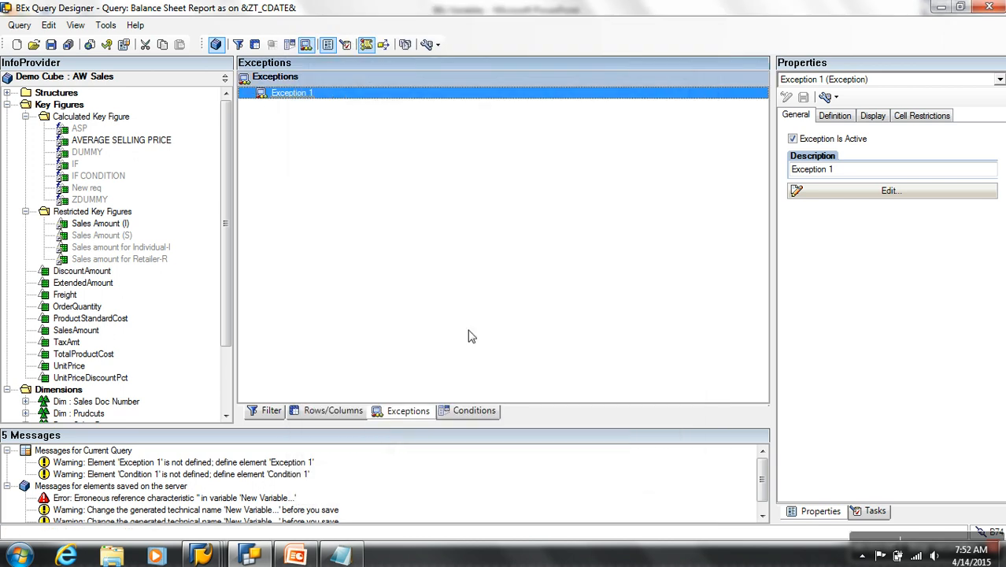
Step: Remove Exception 1 and Condition 1 from the query
right_click(302, 100)
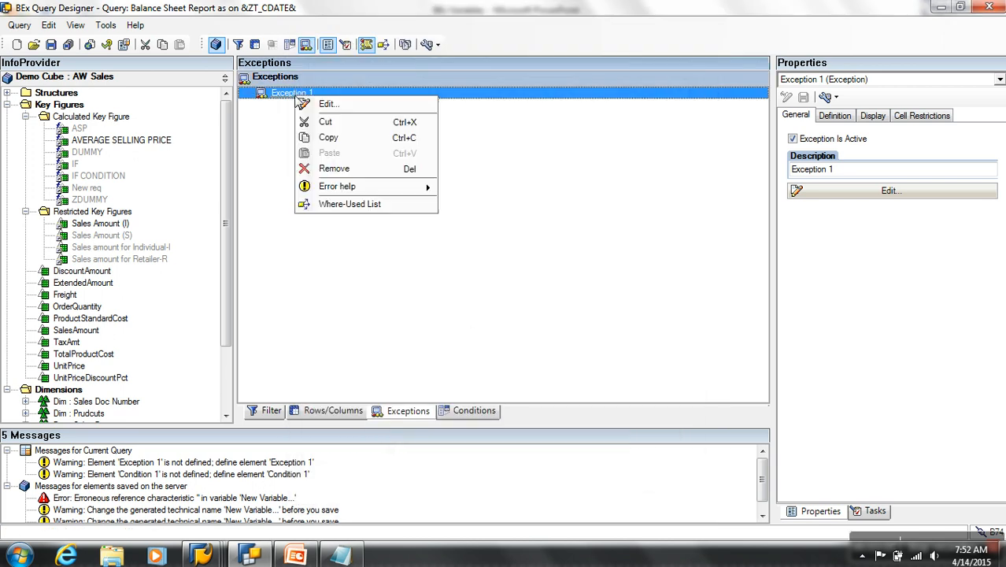
left_click(334, 168)
left_click(470, 410)
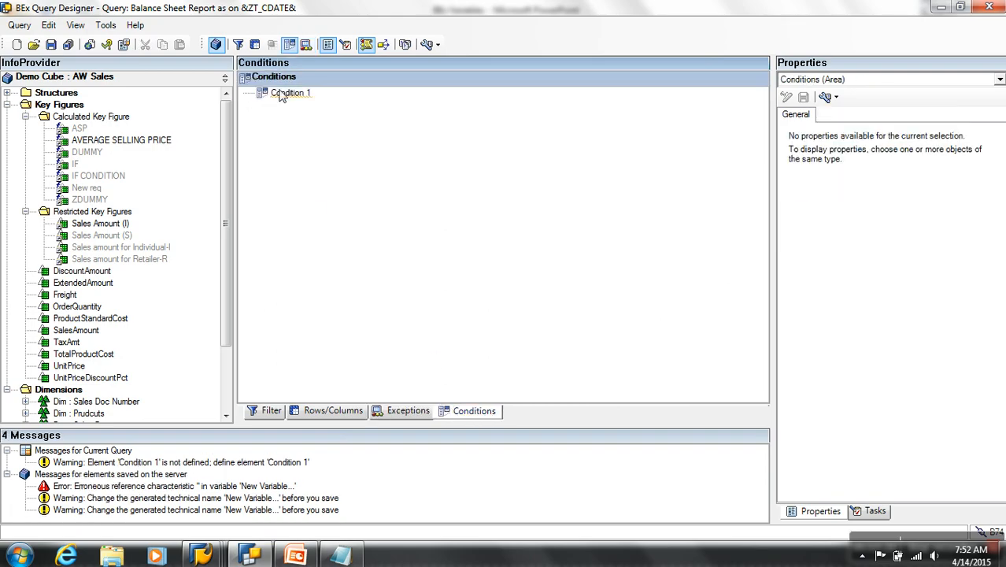
right_click(281, 95)
left_click(319, 166)
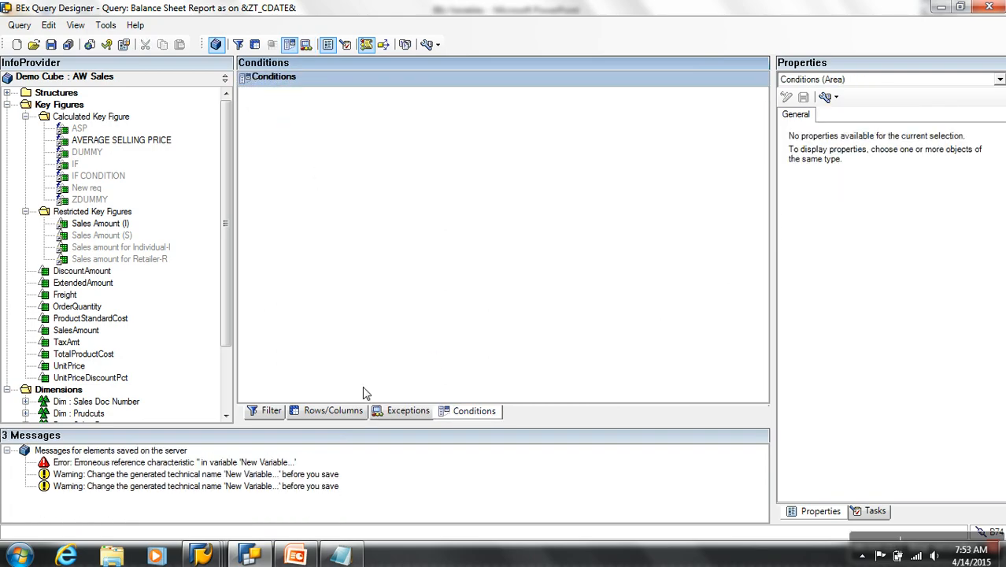
Step: Return to the query's rows and columns layout and switch to the BEx Variables presentation in PowerPoint
left_click(343, 410)
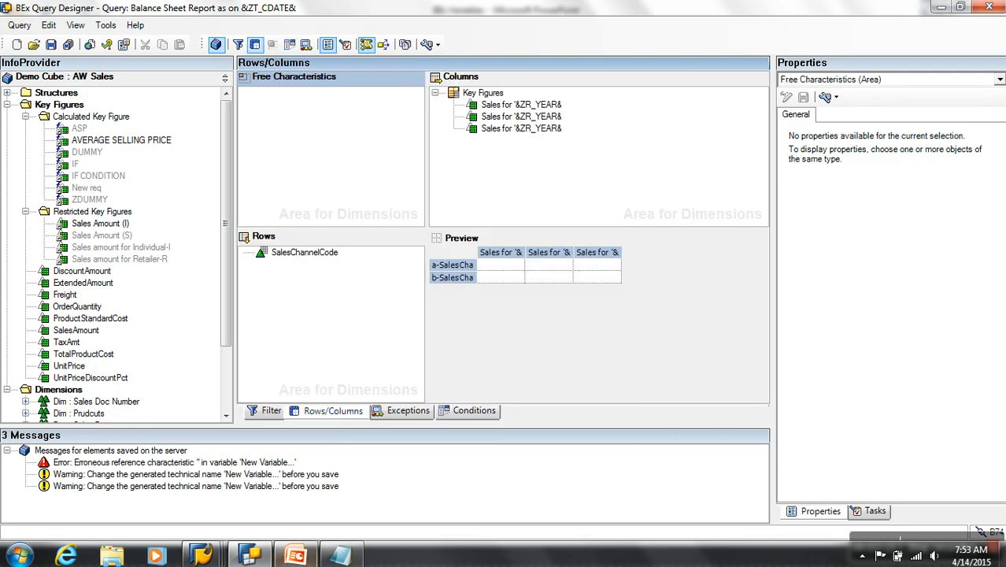
left_click(295, 556)
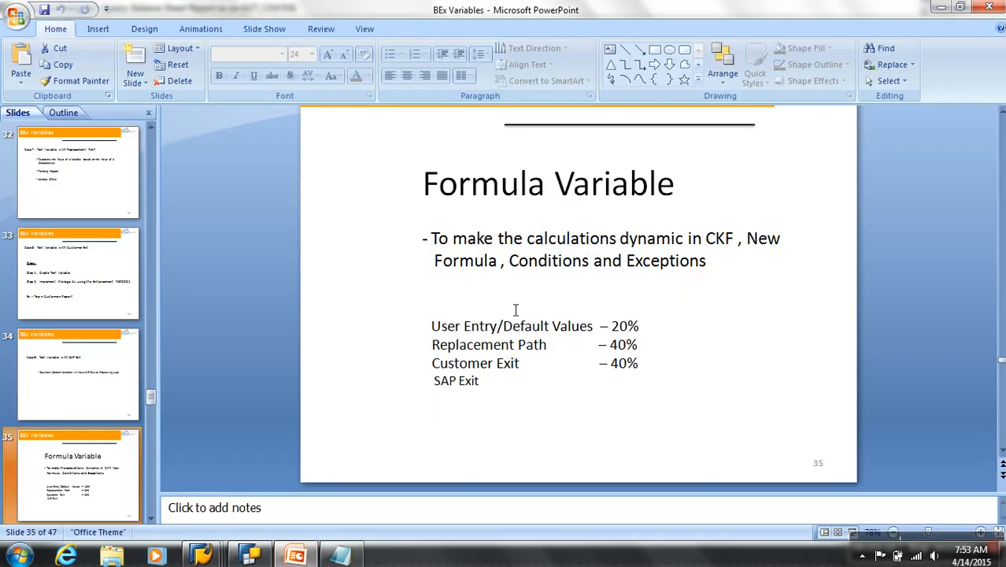